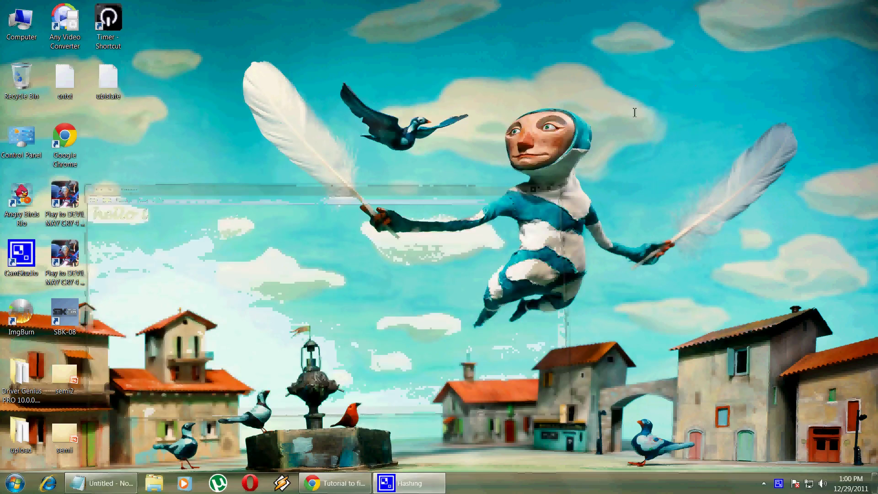
Run the drvgenpro installer from the setup subfolder of the Driver Genius PRO 10.0.0.712 folder on the desktop
double_click(21, 379)
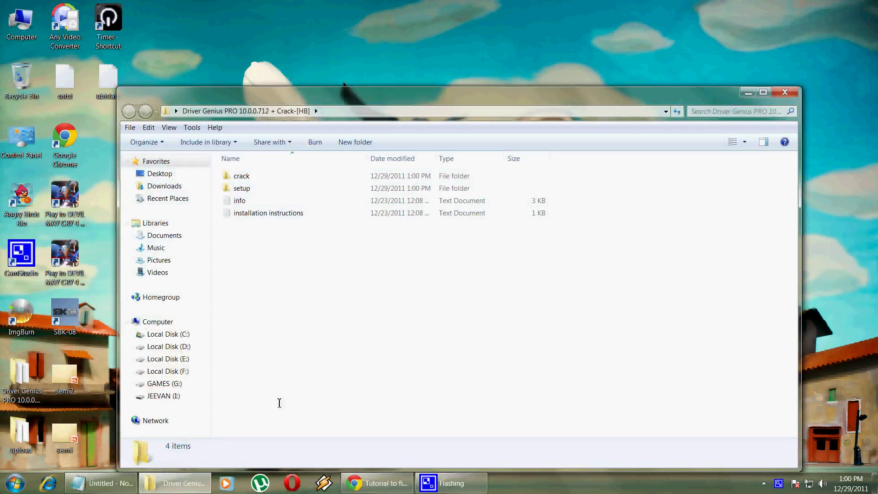
double_click(278, 188)
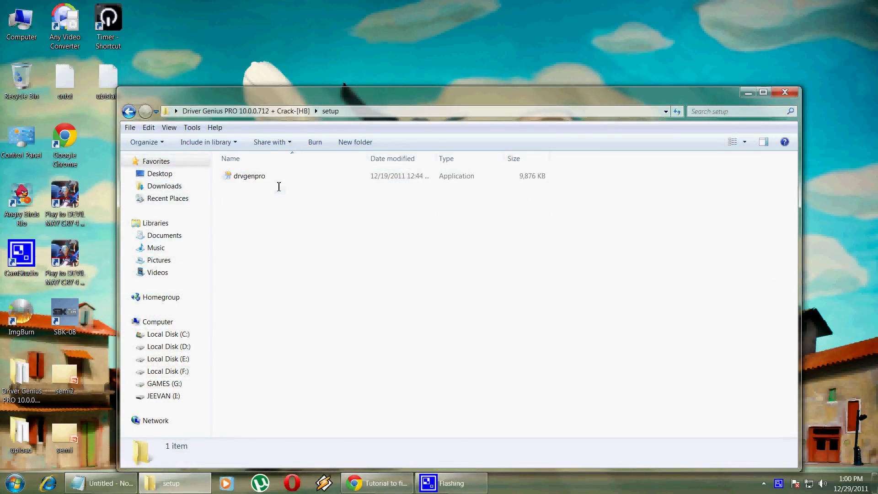
double_click(270, 175)
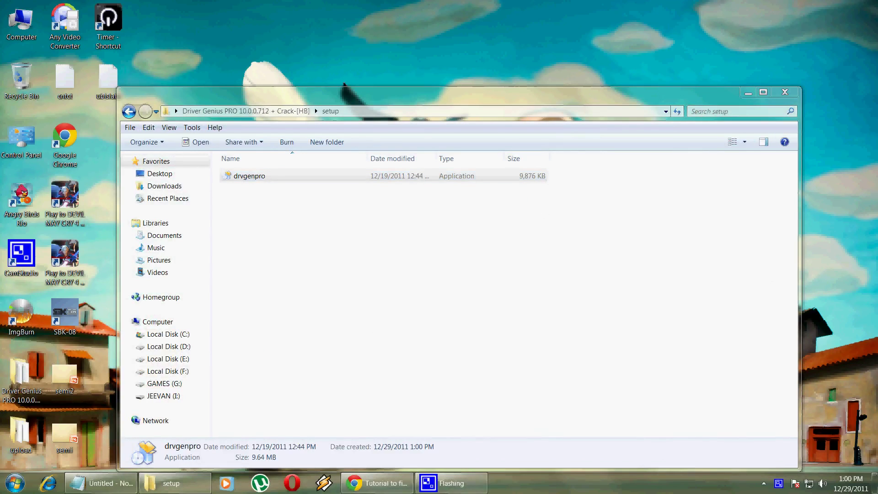
left_click(449, 265)
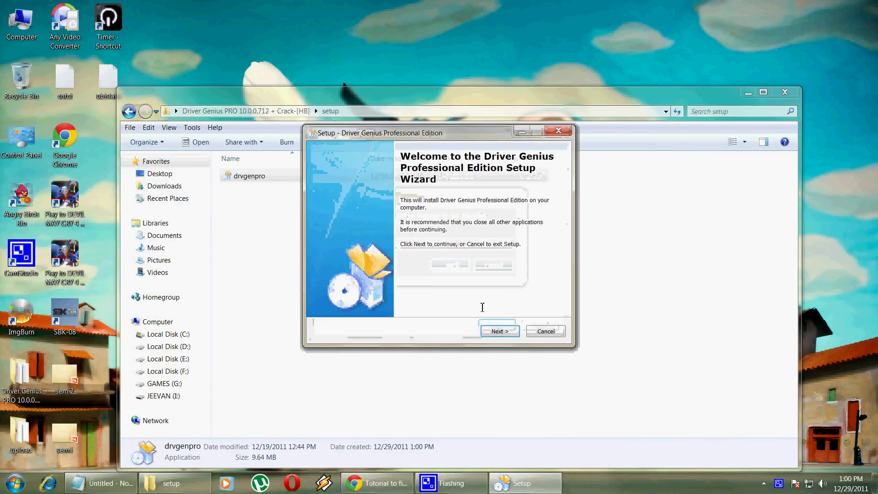
Accept the license agreement and confirm installing into the existing folder C:\Program Files\Driver-Soft\DriverGenius
left_click(500, 331)
key("alt+a")
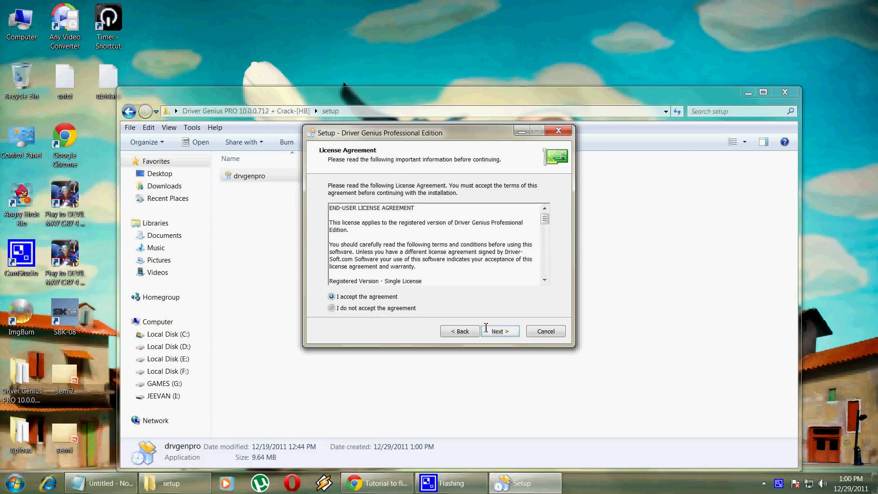
left_click(502, 330)
left_click(501, 331)
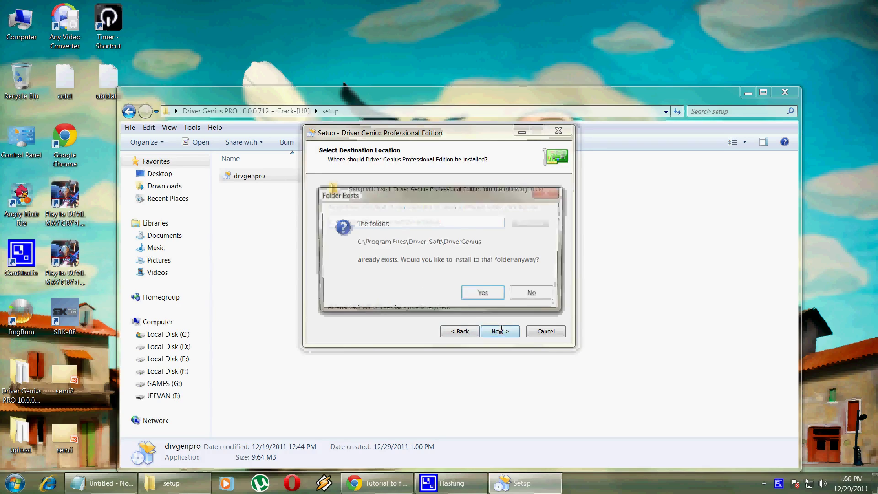
left_click(493, 295)
Install Driver Genius Professional Edition with the desktop icon option enabled
left_click(506, 331)
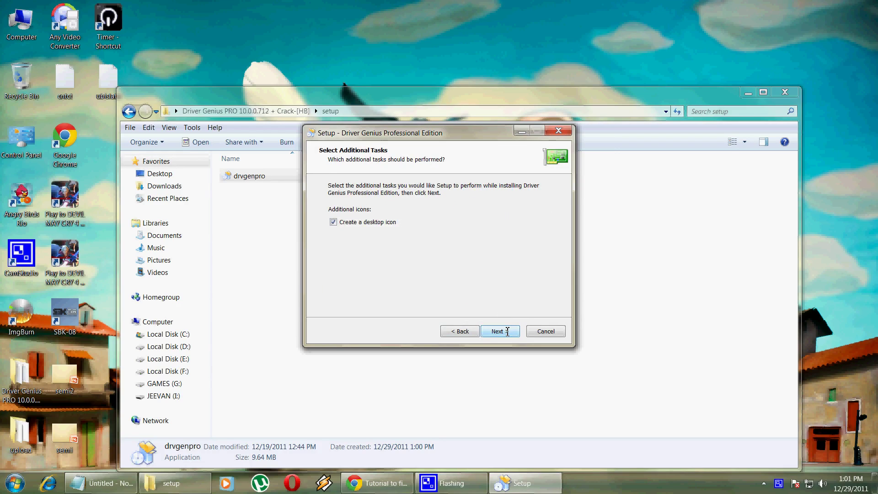
left_click(507, 331)
left_click(503, 331)
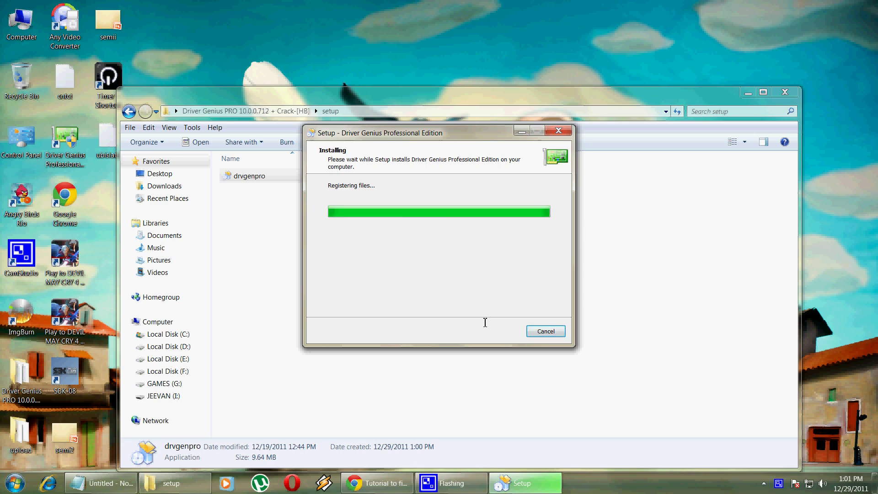
Finish the setup wizard with Driver Genius set to launch, and agree to update the drivers database
left_click(498, 329)
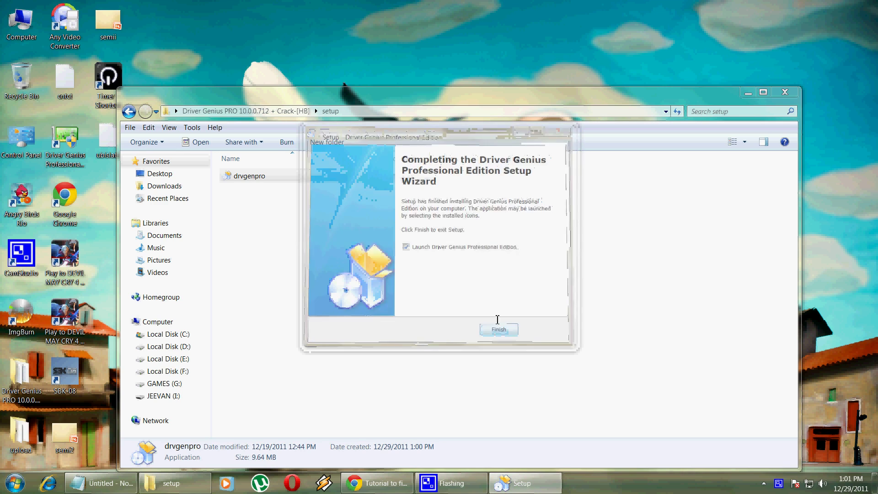
key("alt+F4")
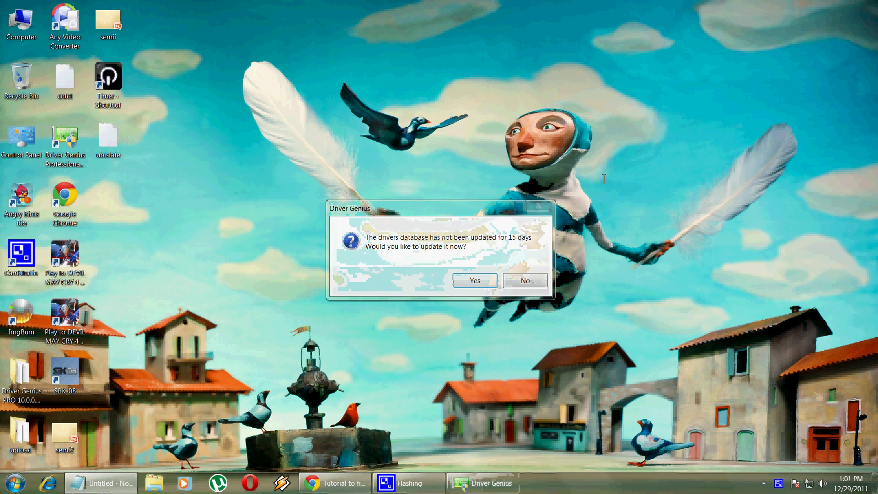
left_click(476, 281)
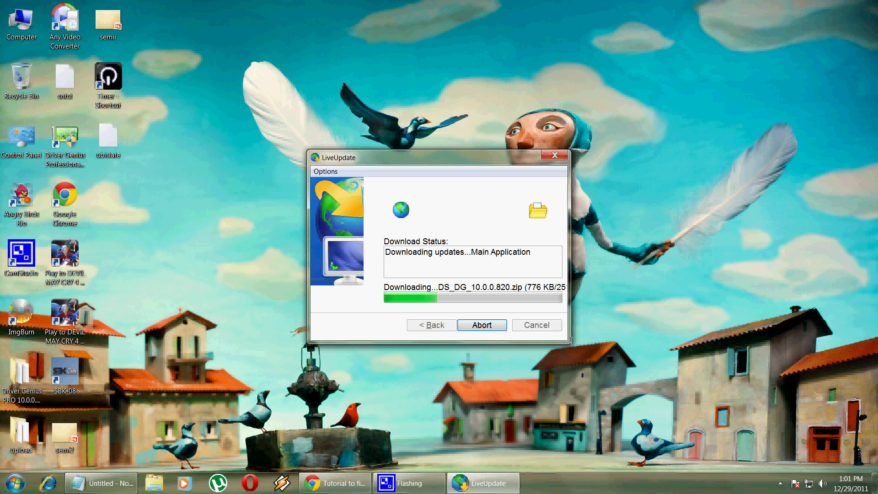
Copy the DriverGenius application and Register.key files from the crack subfolder of the desktop folder, and close its window
left_click(21, 379)
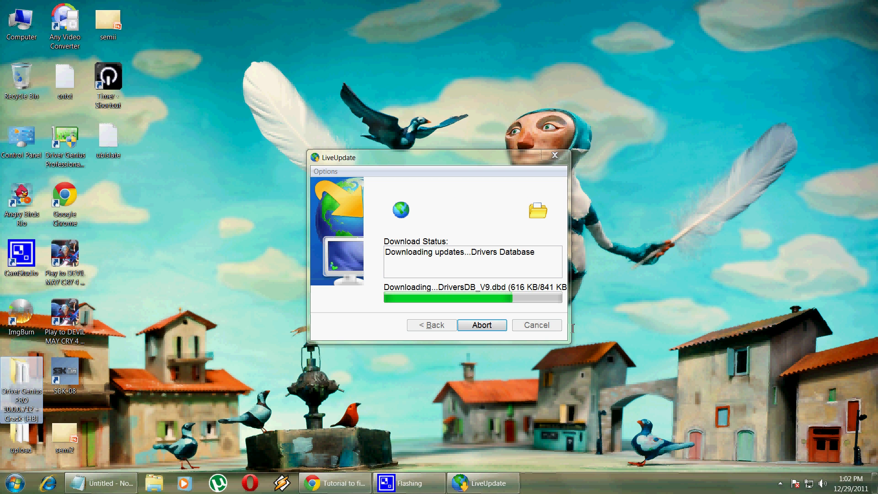
double_click(27, 393)
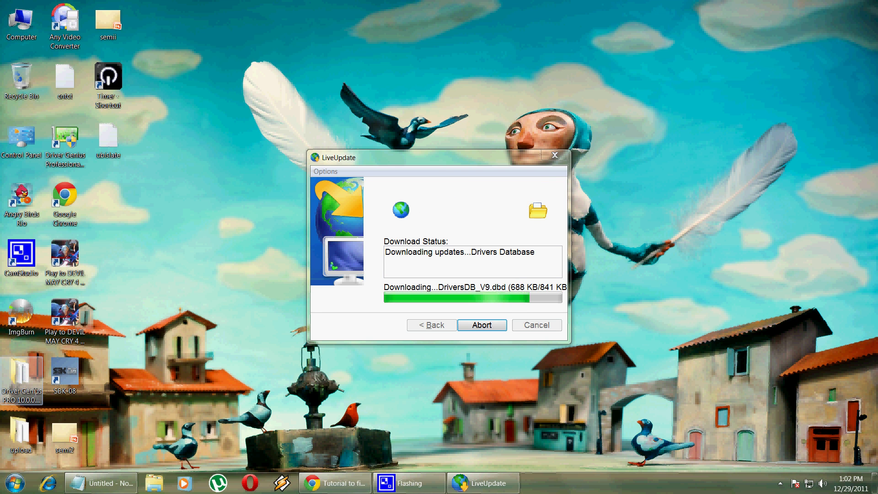
double_click(256, 177)
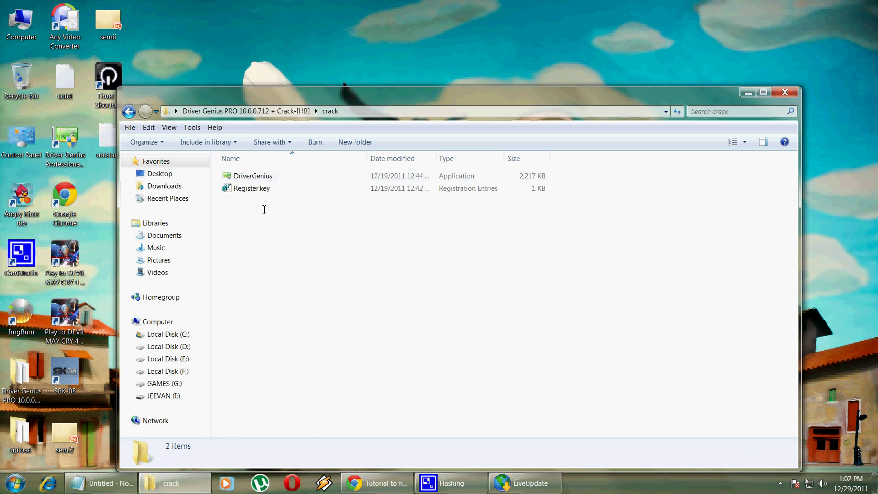
left_click(266, 177)
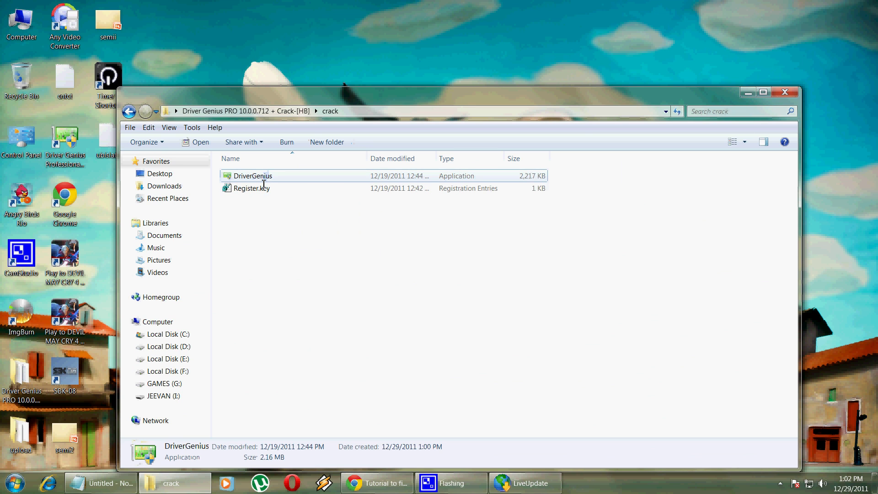
left_click(264, 184, "shift")
right_click(262, 184)
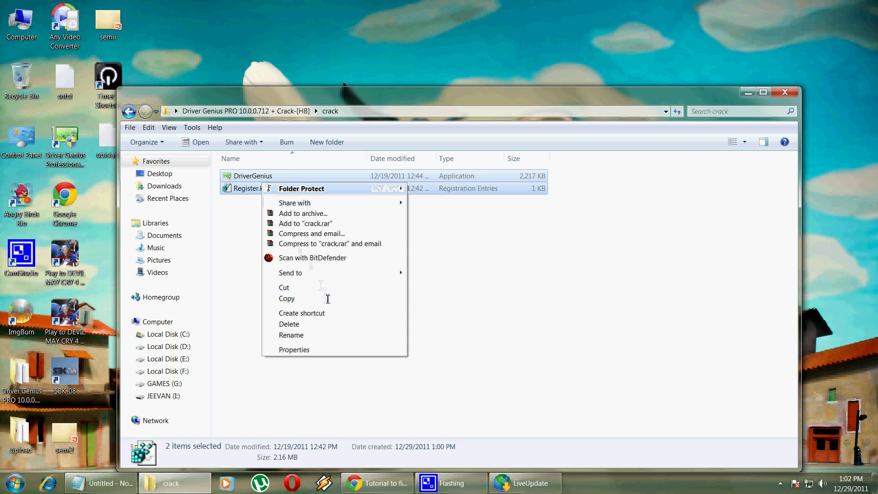
left_click(311, 298)
left_click(784, 92)
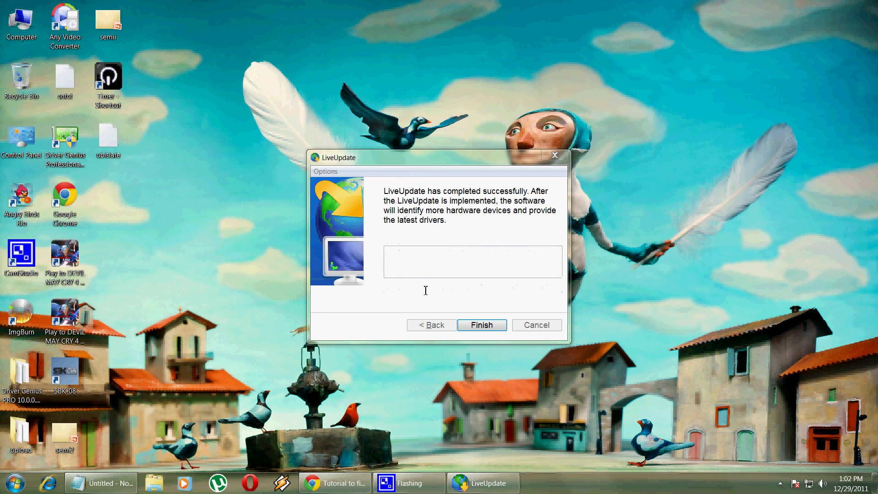
Finish LiveUpdate and close the Driver Genius window
key("Return")
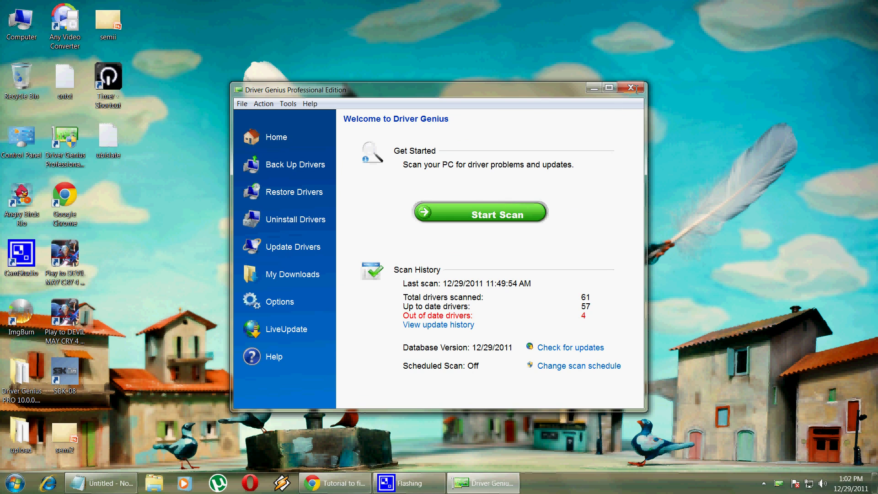
left_click(631, 87)
Open the installation folder C:\Program Files\Driver-Soft\DriverGenius from Computer
double_click(20, 23)
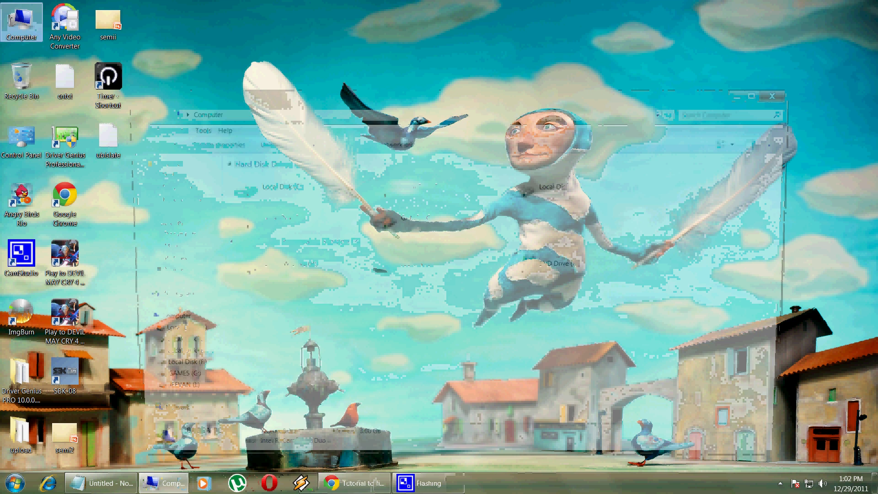
double_click(327, 194)
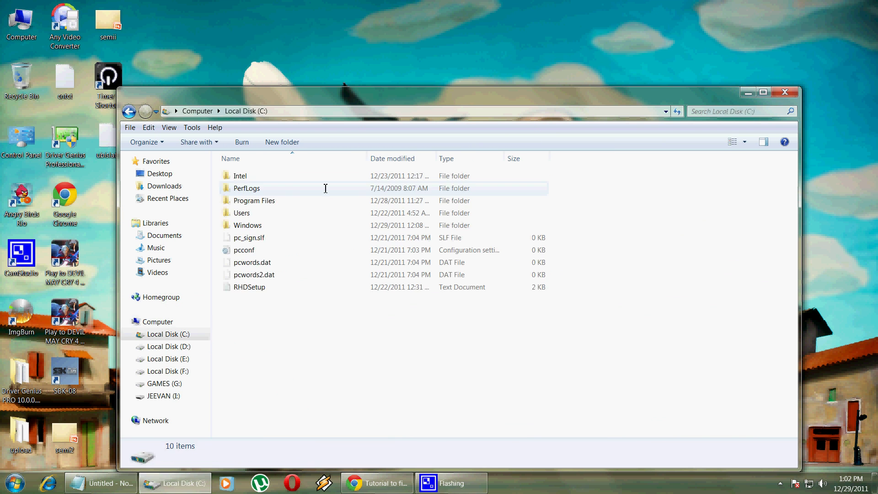
double_click(280, 201)
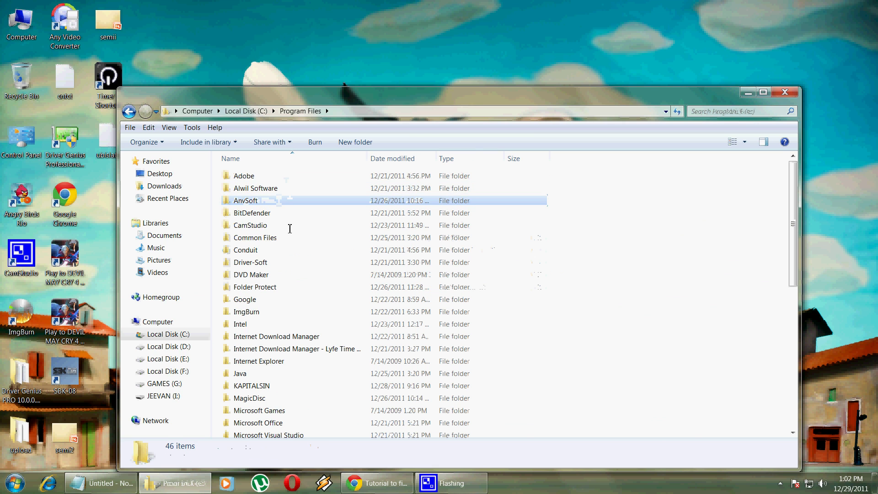
double_click(282, 261)
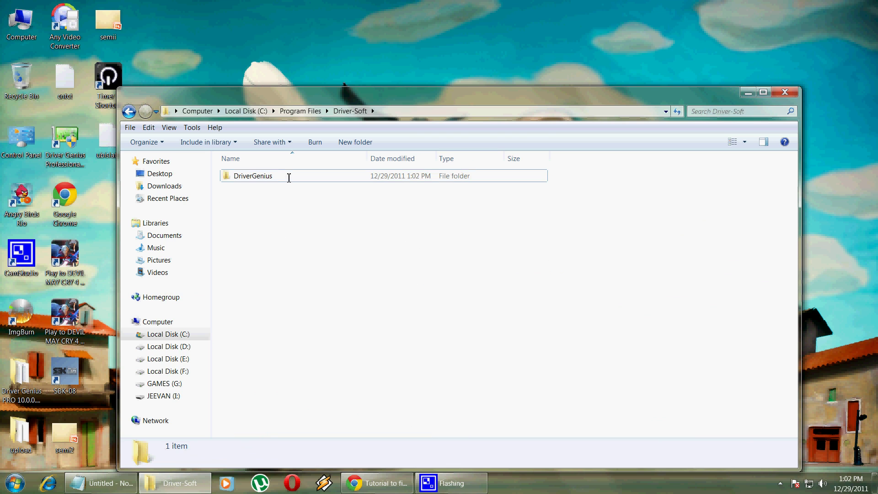
double_click(257, 175)
Paste the copied files into the DriverGenius folder, replacing both existing files with administrator permission, and refresh the folder
right_click(670, 242)
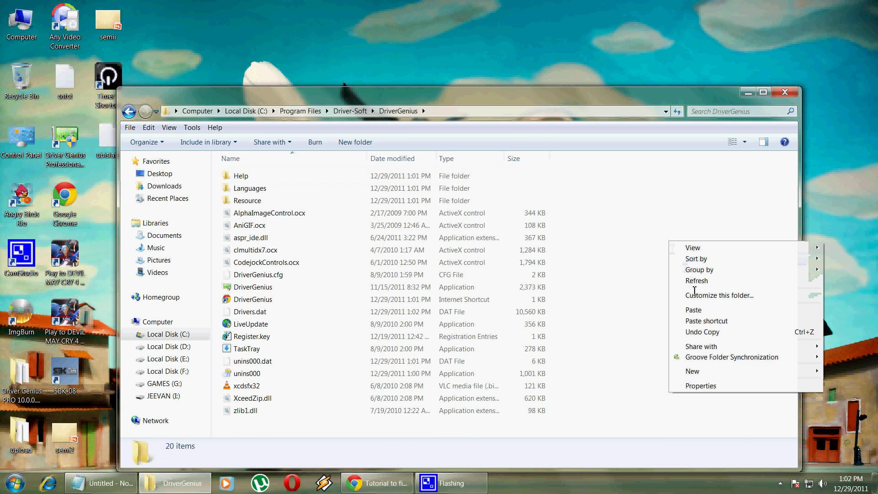
left_click(704, 311)
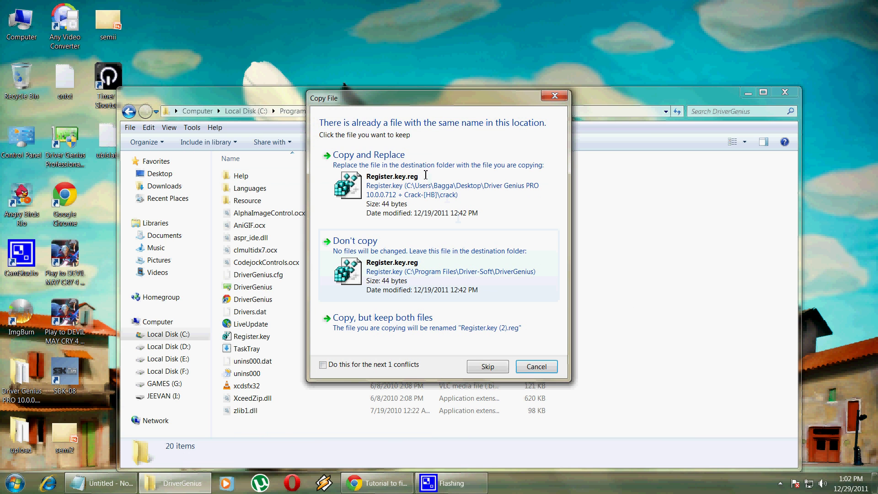
left_click(426, 175)
left_click(425, 175)
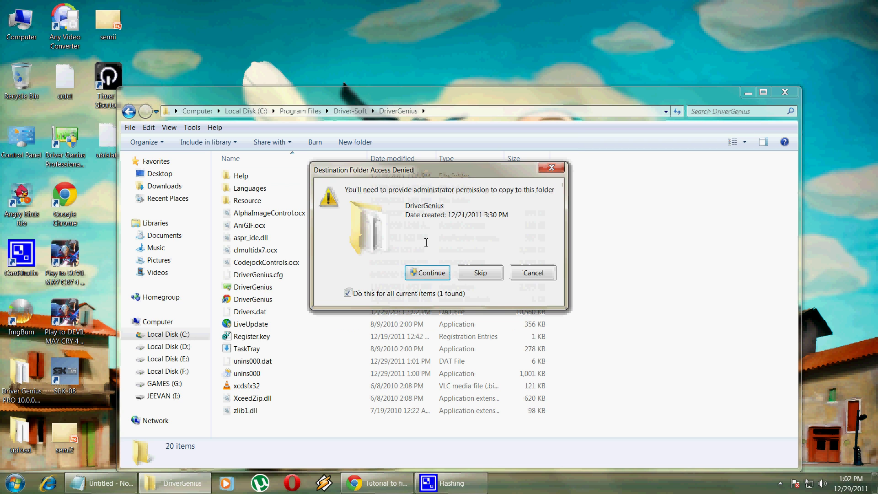
left_click(429, 273)
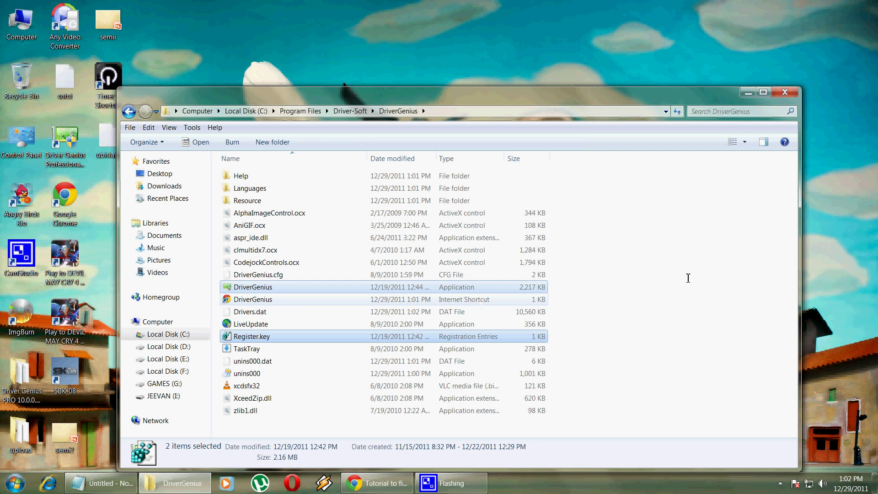
right_click(680, 257)
left_click(704, 301)
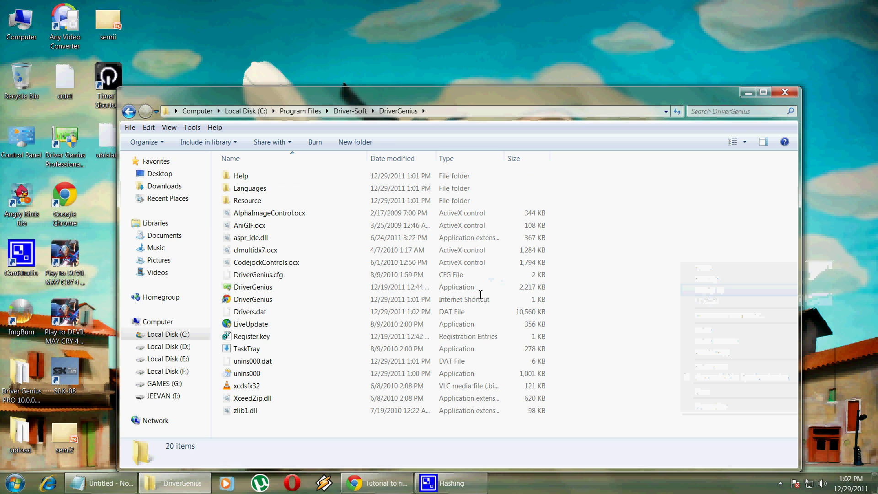
Try to merge Register.key into the Windows registry, and close the DriverGenius folder
left_click(342, 336)
key("Return")
left_click(524, 255)
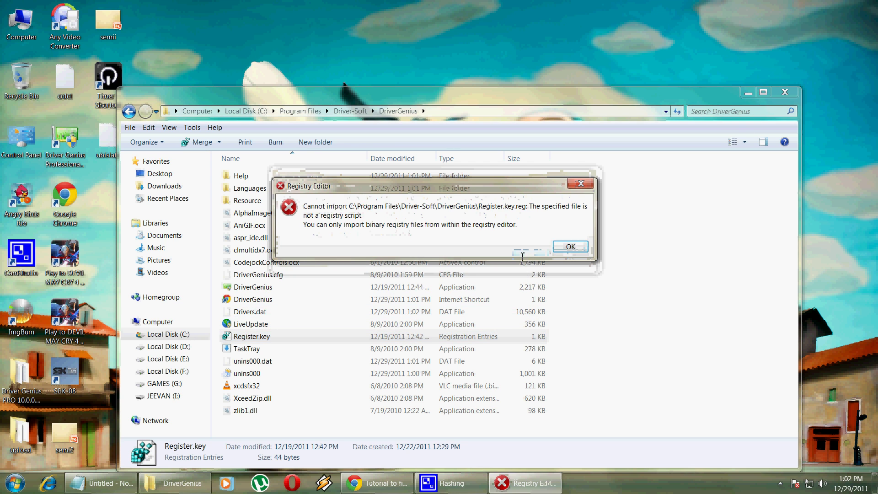
left_click(571, 246)
key("alt+F4")
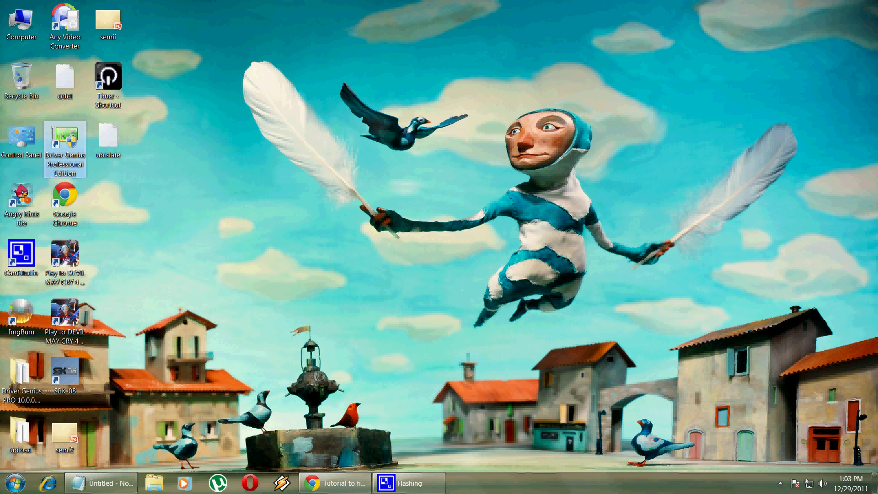
Launch Driver Genius Professional Edition from the desktop and scan the computer for driver updates
key("Return")
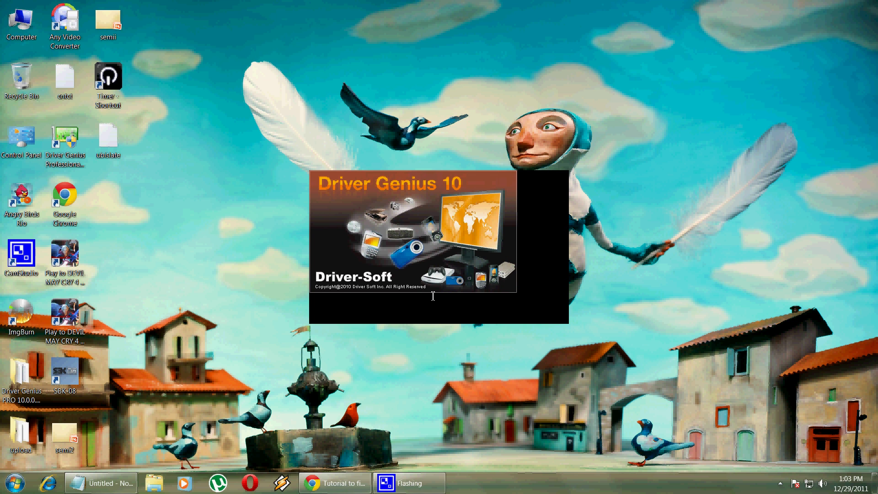
left_click(434, 293)
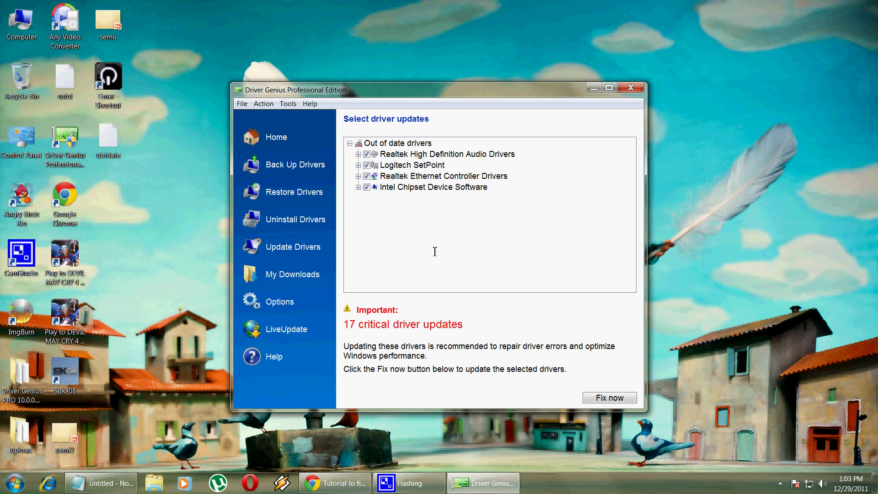
Proceed to fixing the selected driver updates and view the Logitech SetPoint and Realtek High Definition Audio packages
left_click(603, 396)
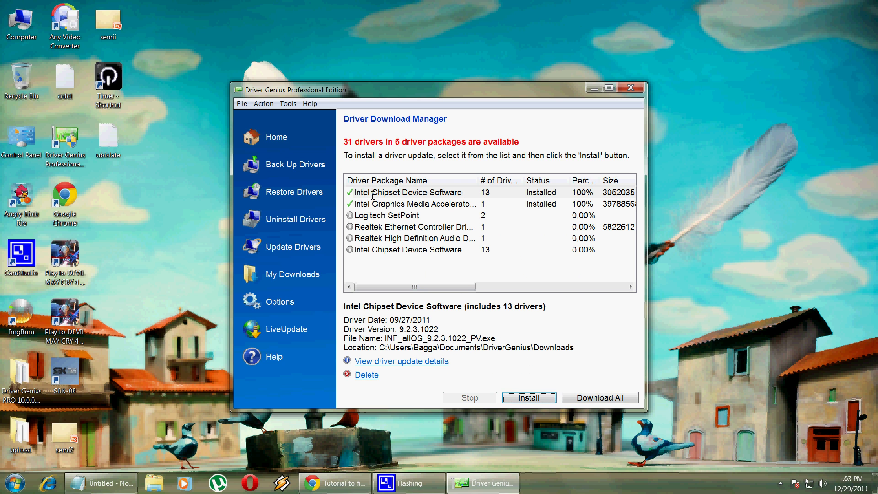
left_click(378, 216)
left_click(381, 237)
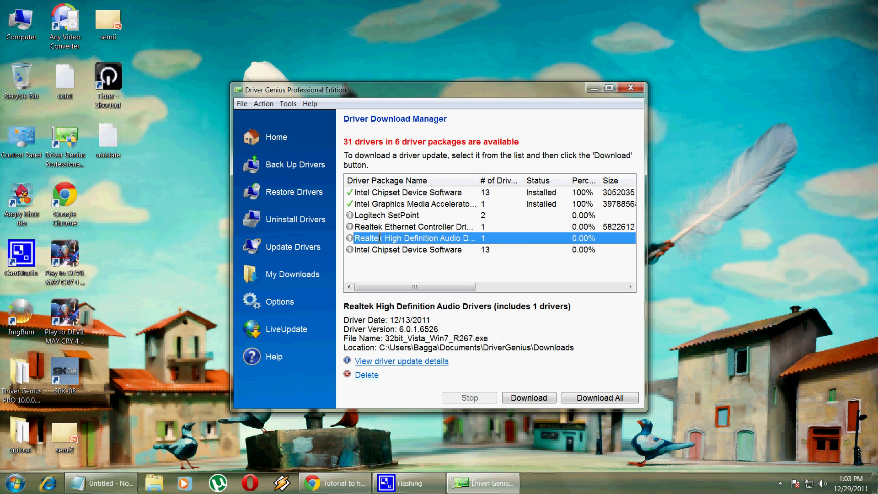
Close Driver Genius and switch to the untitled Notepad note
left_click(638, 85)
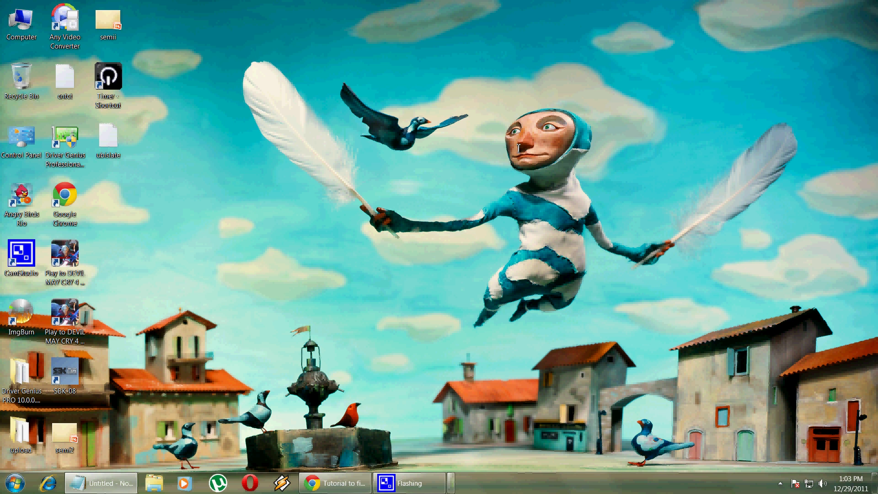
left_click(101, 482)
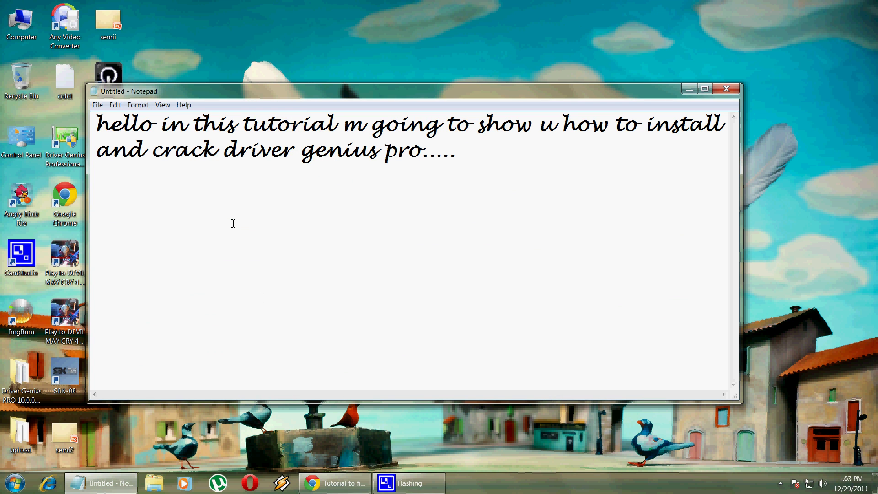
Replace the note's entire text with "now m done...... thnx for watching"
left_click_drag(499, 157, 37, 133)
key("Delete")
type("now m do")
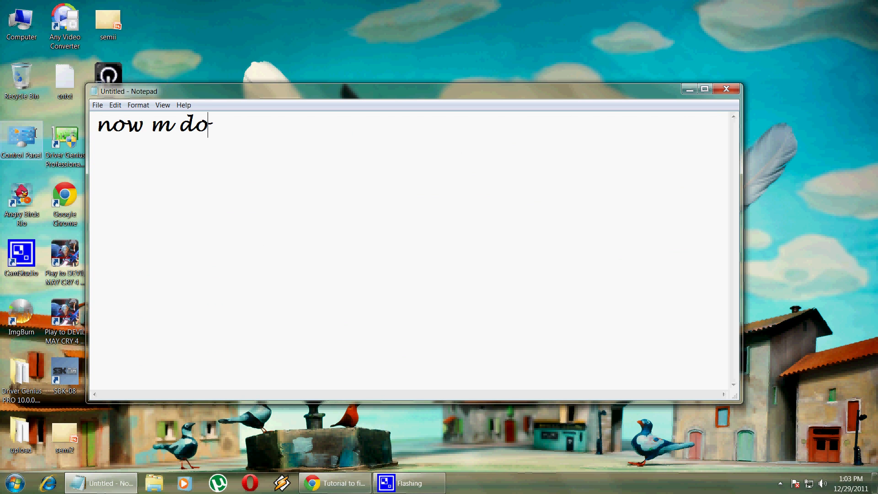
type("ne...... thnx f")
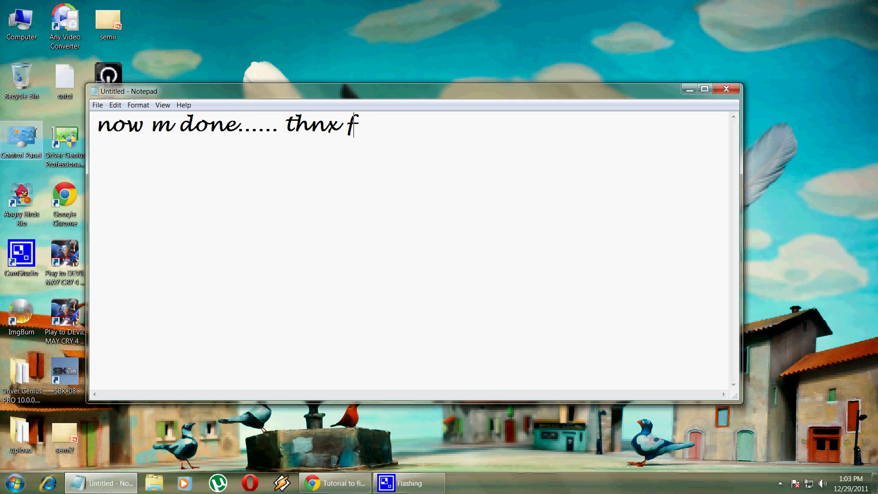
type("or watching ")
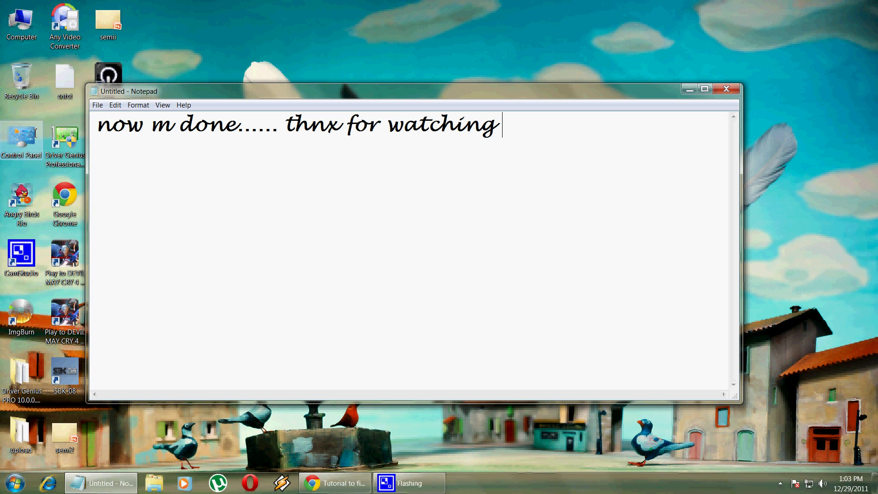
Add a second line to the note beginning "dont forget to s"
type("don")
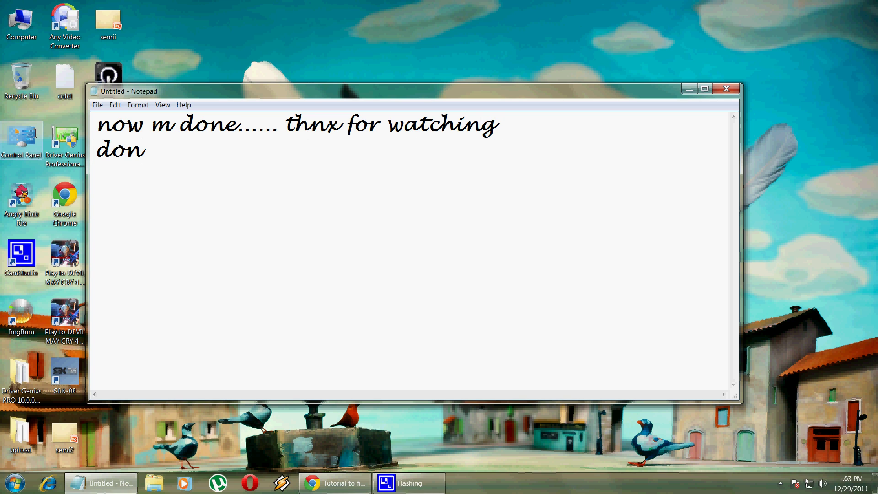
type("t forg")
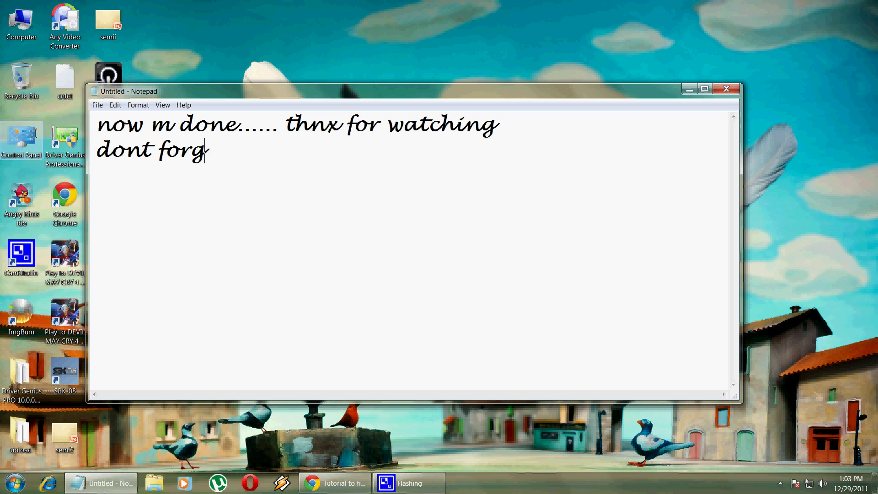
type("et to s")
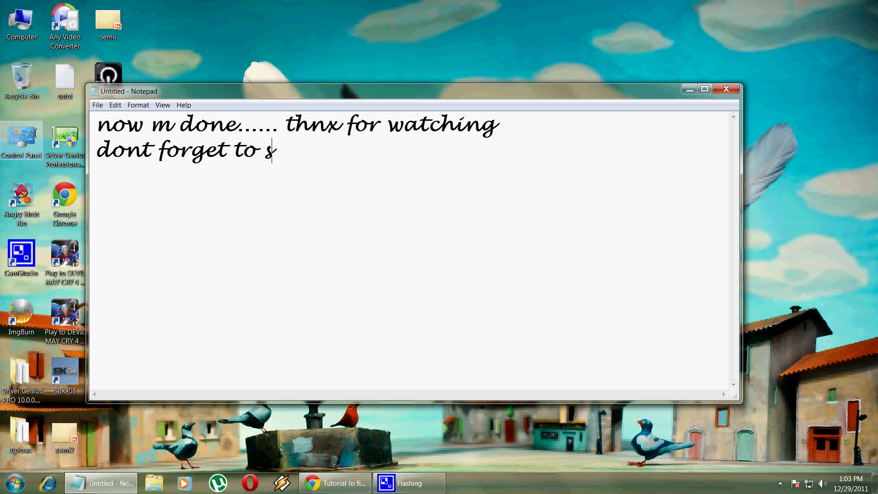